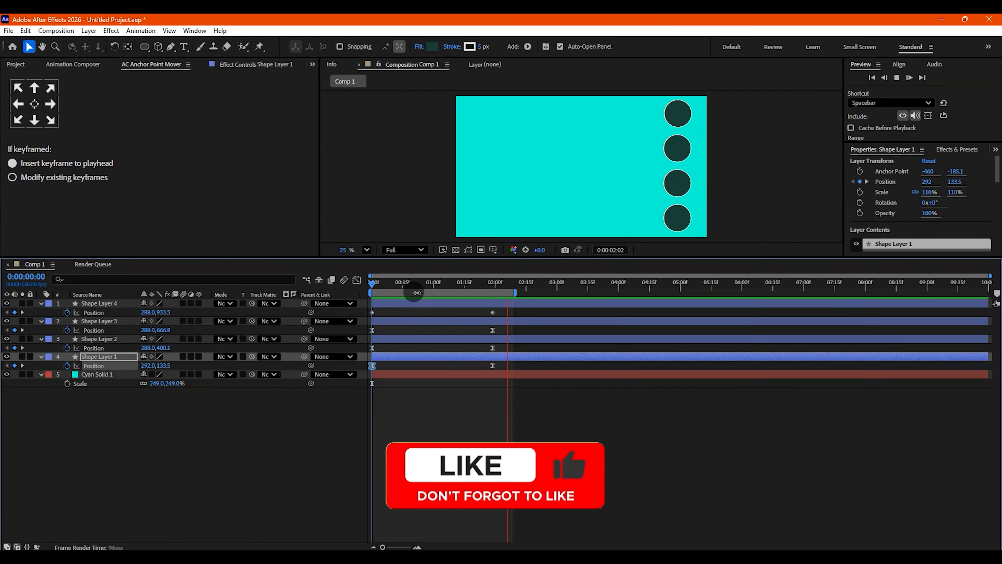
Step: Switch to the browser to examine the After Effects value graph reference image, then return to the composition
key("alt+Tab")
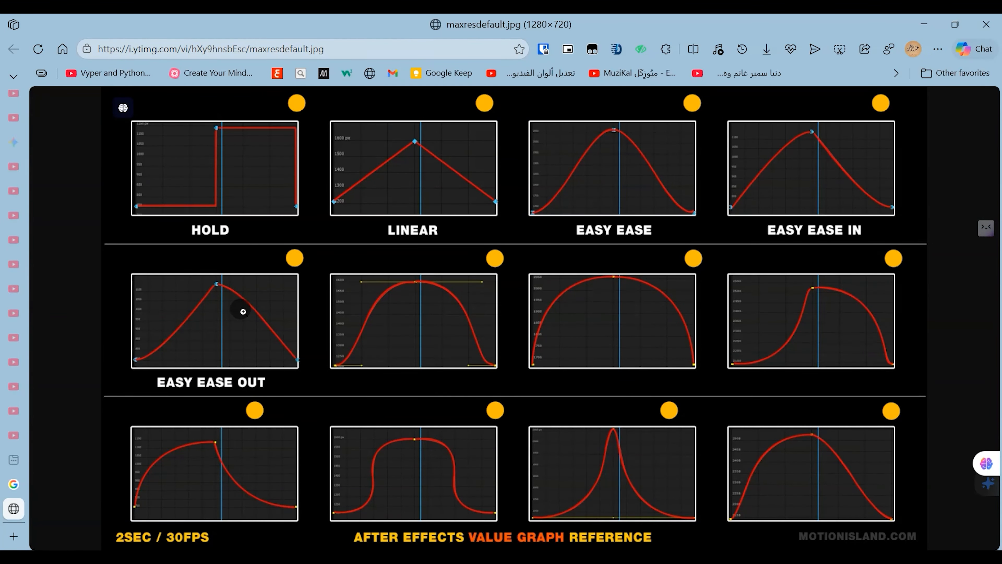
left_click(916, 18)
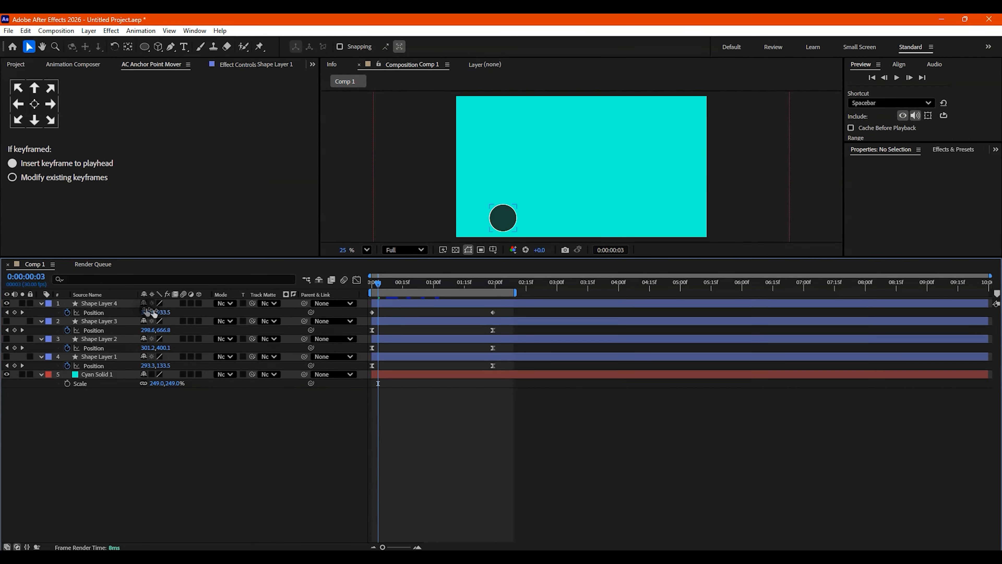
Step: Play back Shape Layer 4's motion from the start of the composition
left_click(109, 303)
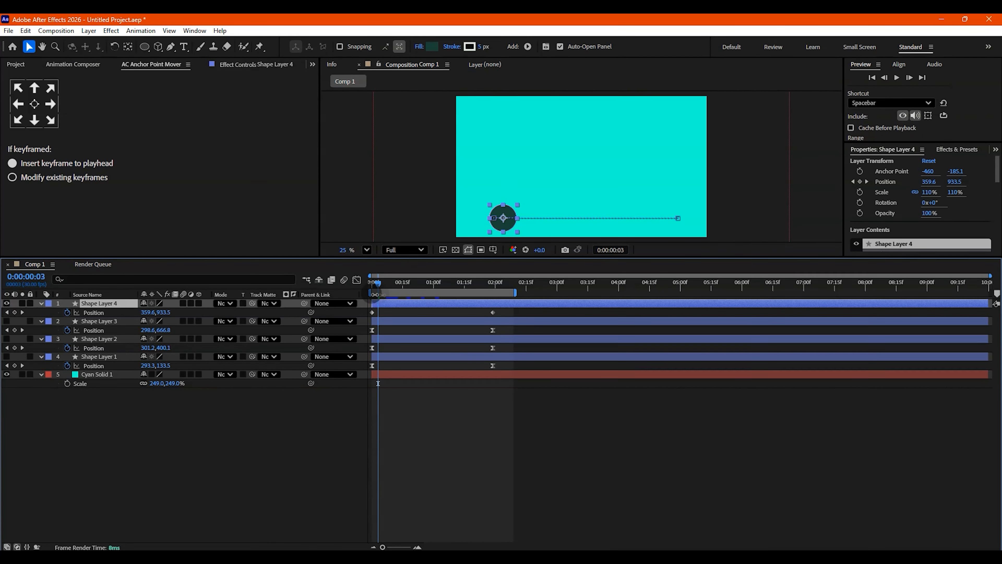
left_click_drag(375, 290, 363, 291)
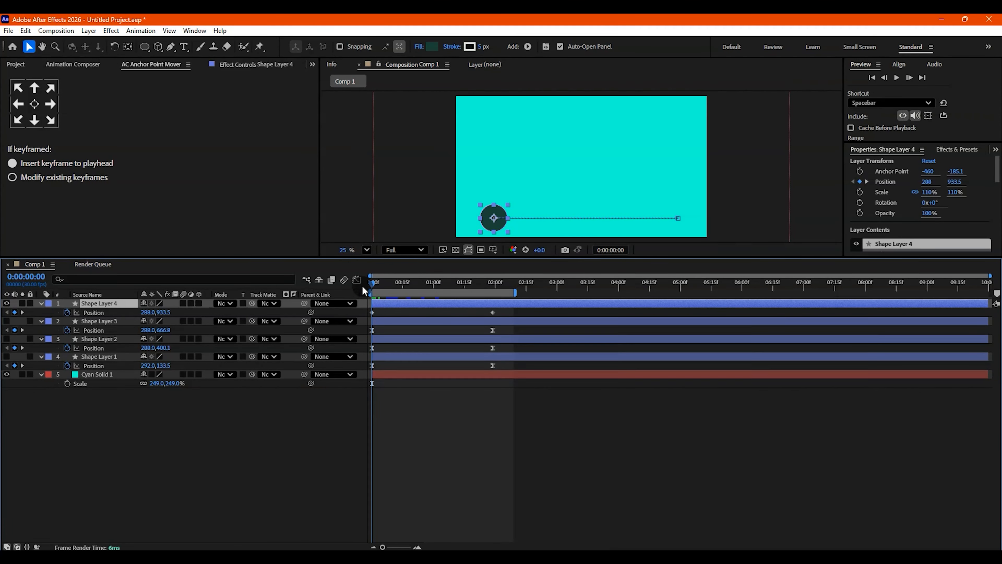
key("space")
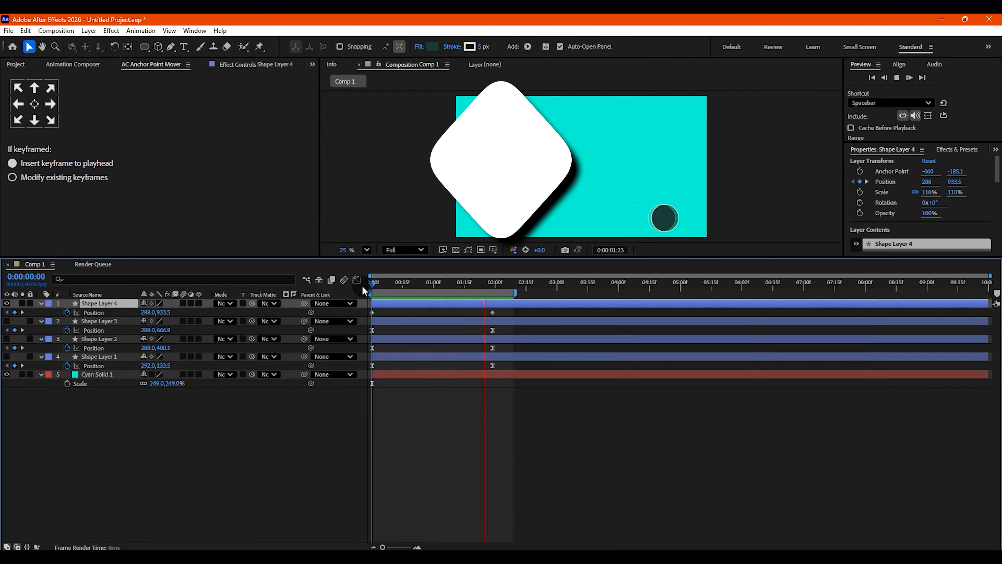
left_click(392, 317)
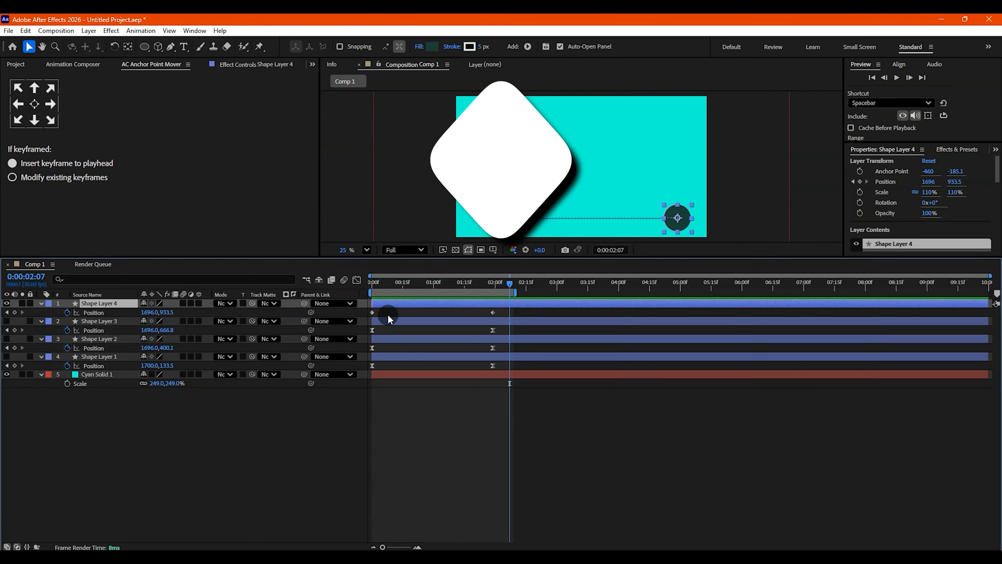
Step: Show only Shape Layer 3's circle, hiding Shape Layer 4, and play its motion back from the start
left_click(9, 325)
left_click(6, 321)
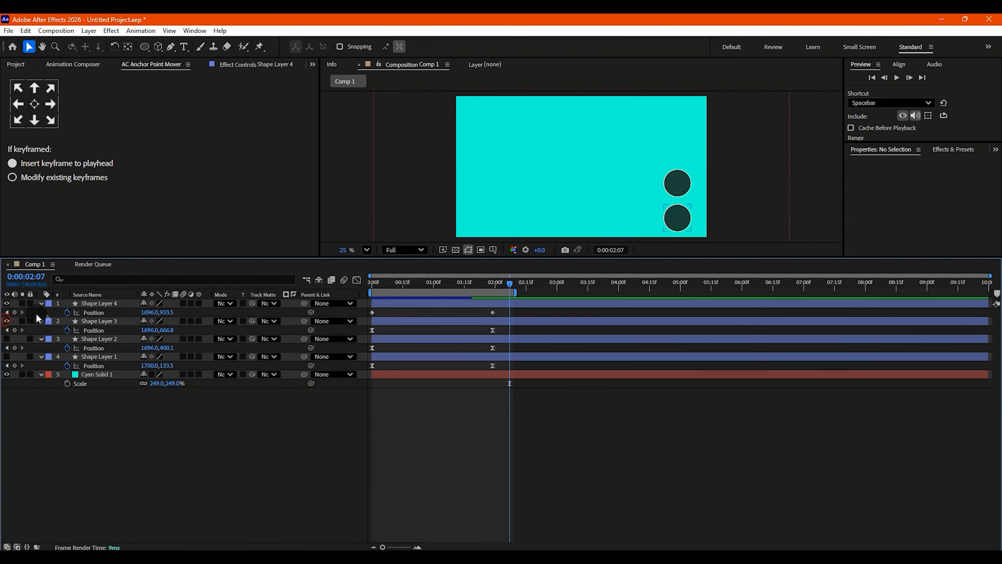
left_click(6, 303)
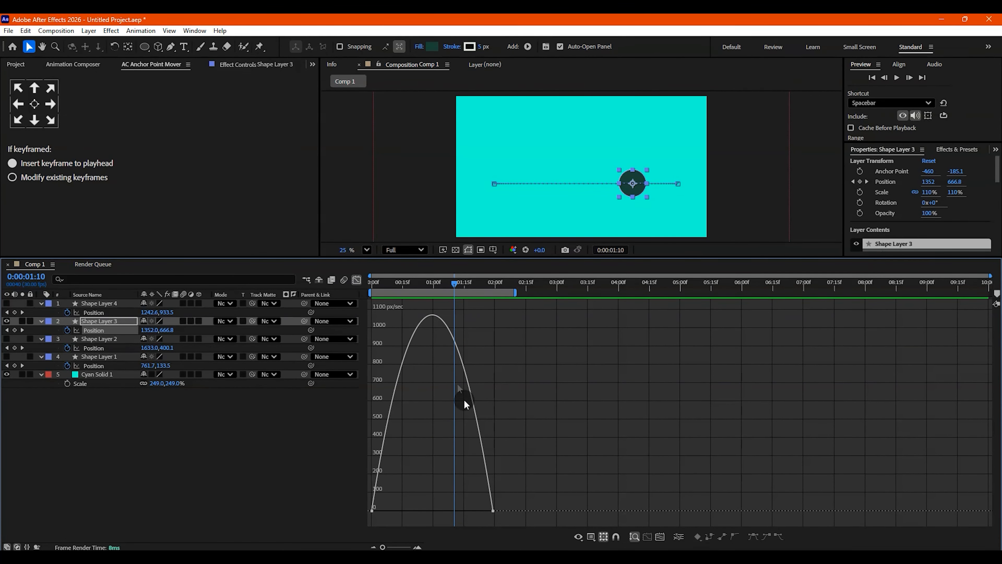
key("Home")
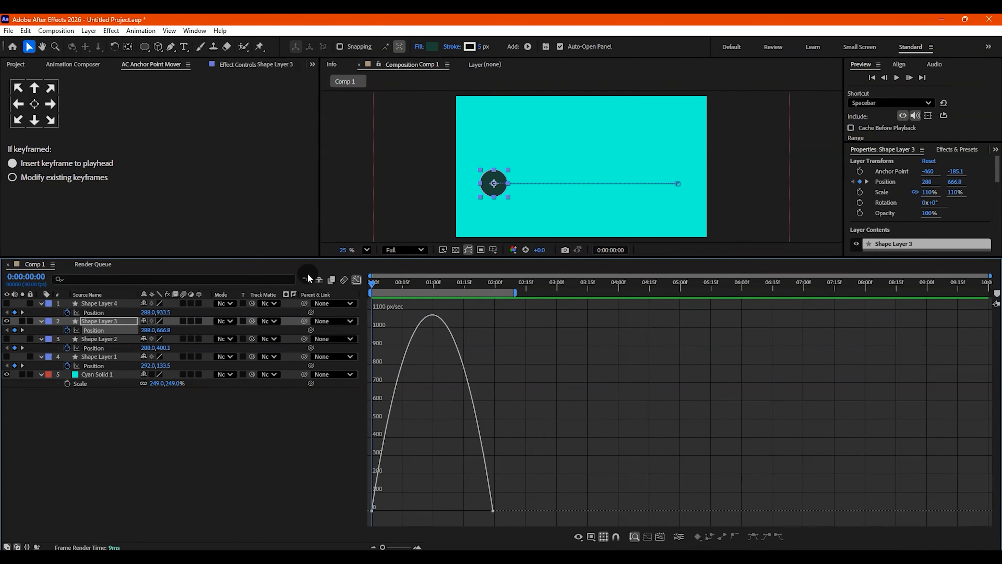
key("space")
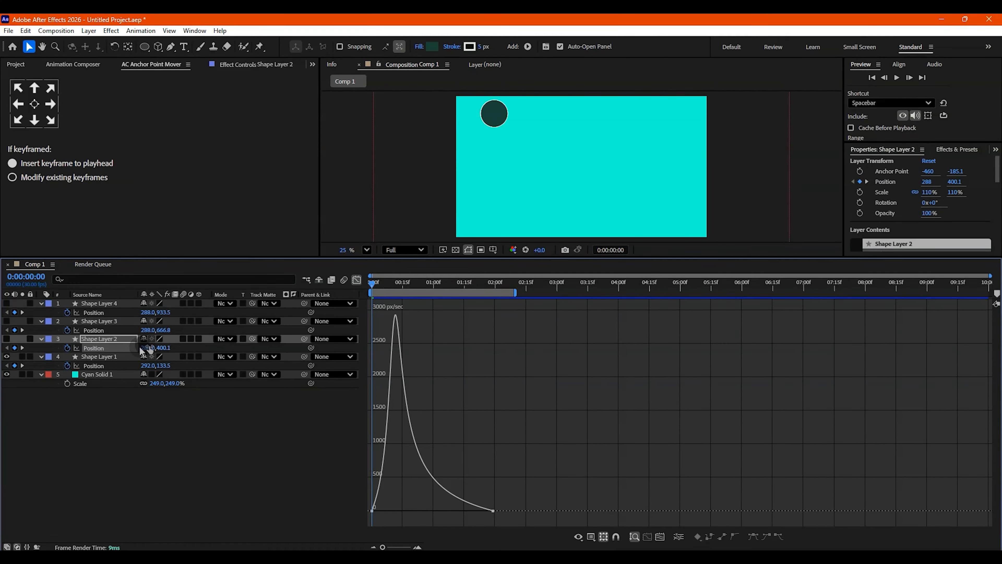
Step: Play back Shape Layer 1's motion and select the position keyframes of the shape layers
left_click(118, 361)
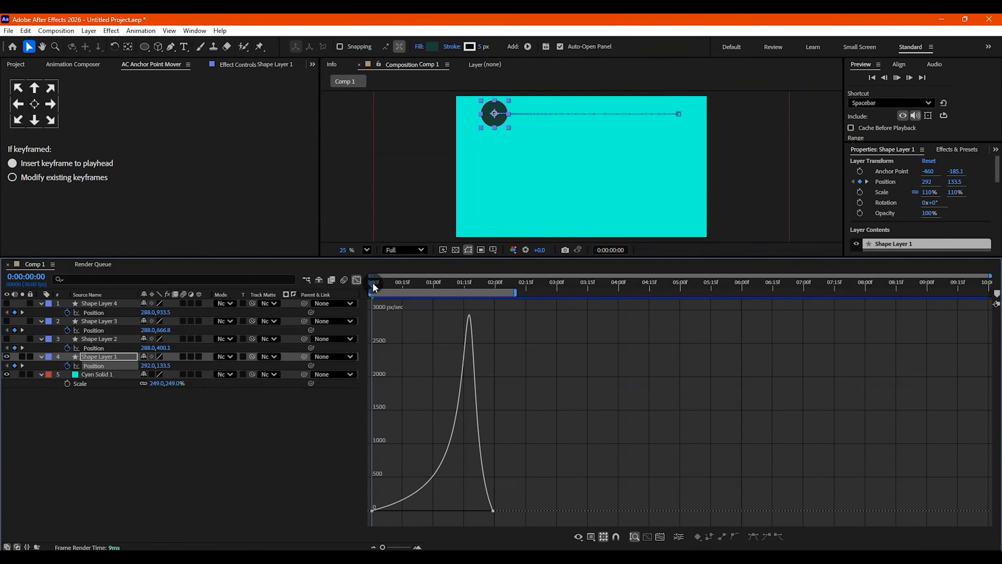
key("space")
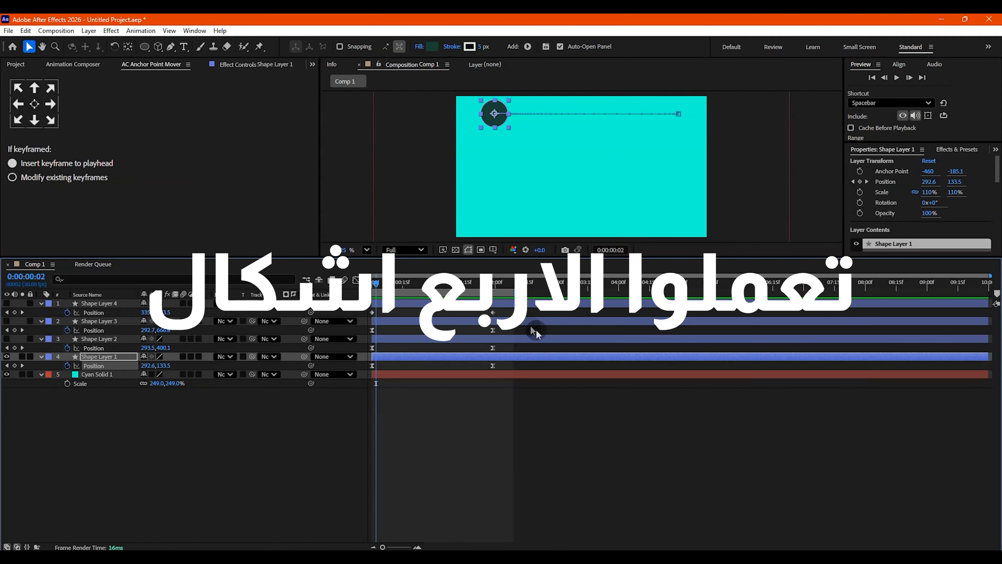
left_click_drag(507, 308, 363, 395)
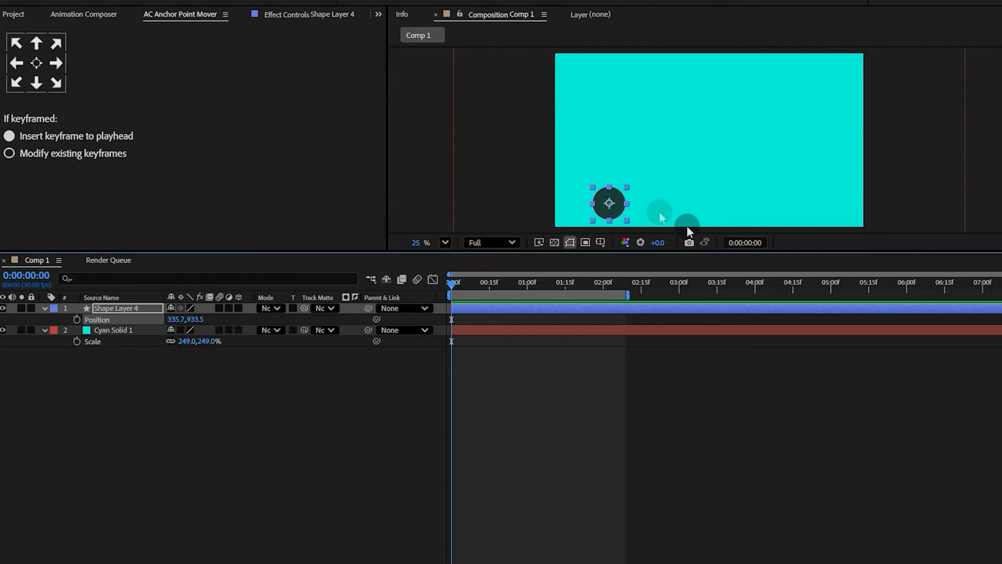
Step: Move Shape Layer 4's circle to about 155.7, 933.5 and set a Position keyframe at 0:00
left_click_drag(601, 206, 573, 207)
left_click_drag(502, 281, 451, 282)
left_click(118, 430)
left_click(77, 319)
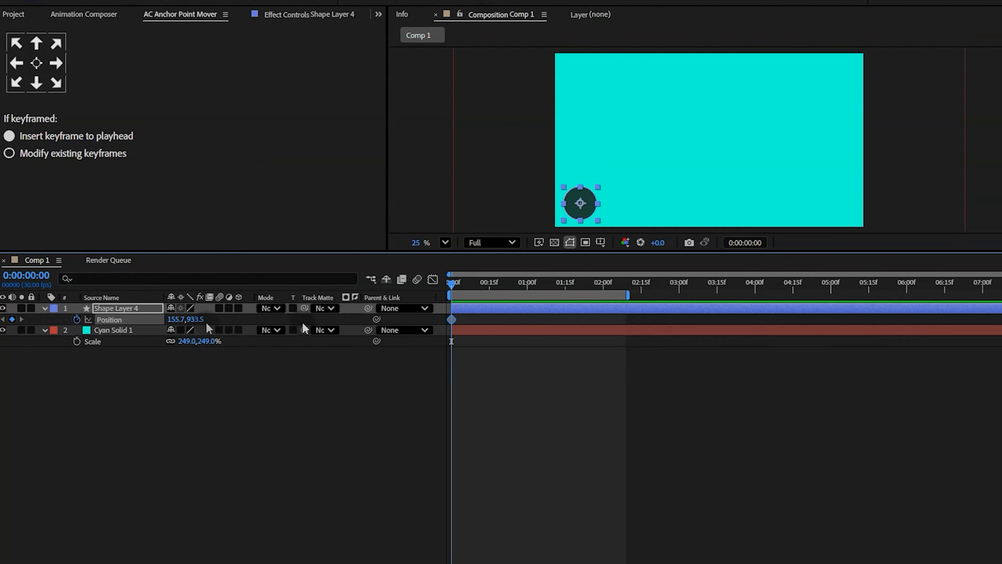
Step: Add a Position keyframe to Shape Layer 4 at 0:00:02:00 and set its X value to about 1731.7
left_click_drag(522, 291, 603, 292)
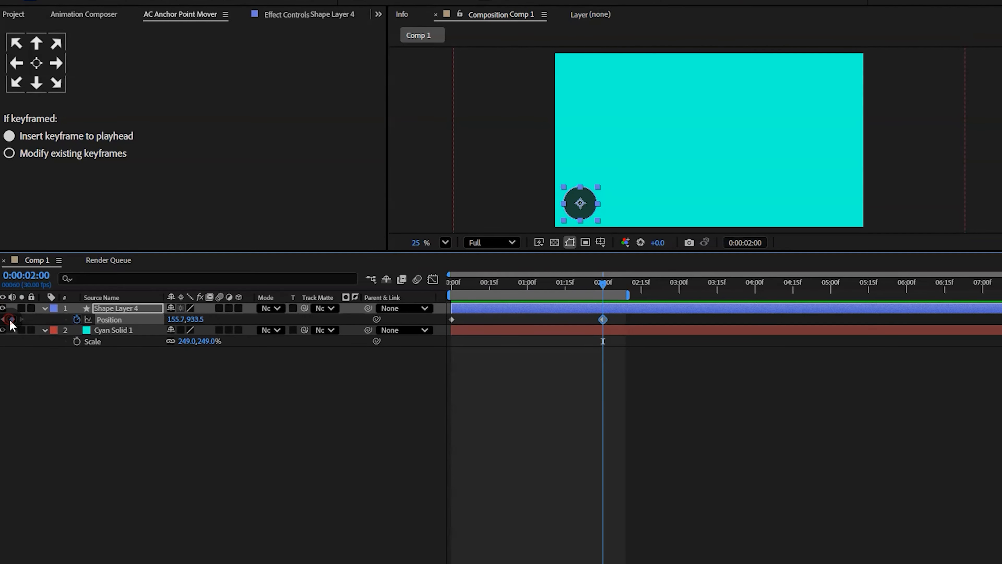
left_click(9, 319)
left_click(237, 412)
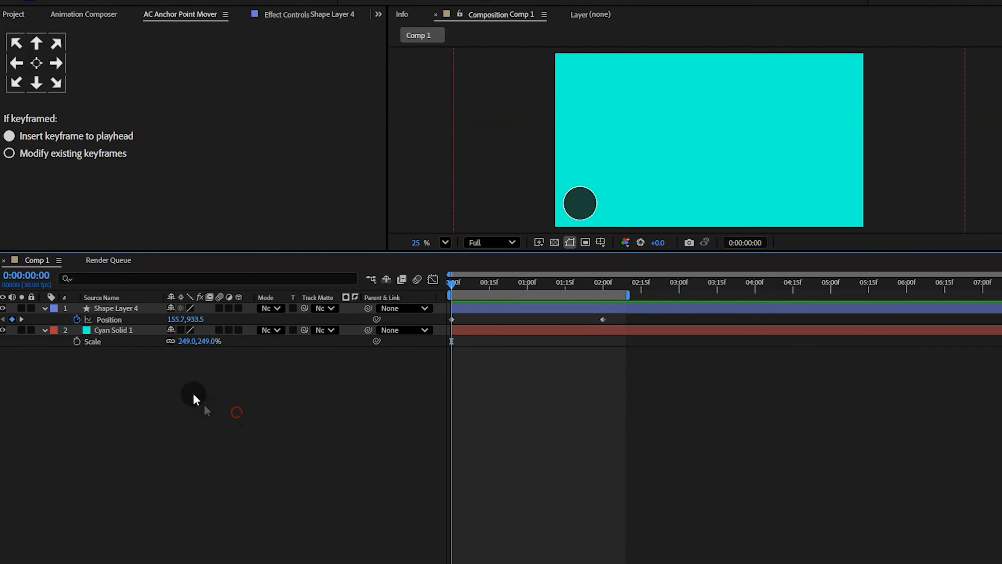
left_click(603, 282)
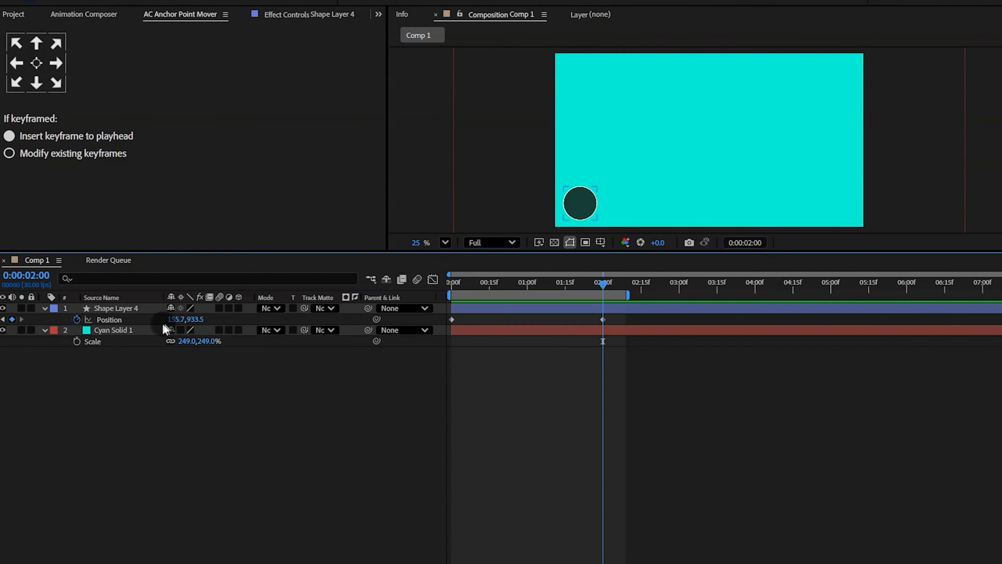
left_click_drag(170, 319, 794, 319)
Step: Play back the circle's linear two-second move from the start
left_click_drag(537, 284, 352, 281)
key("space")
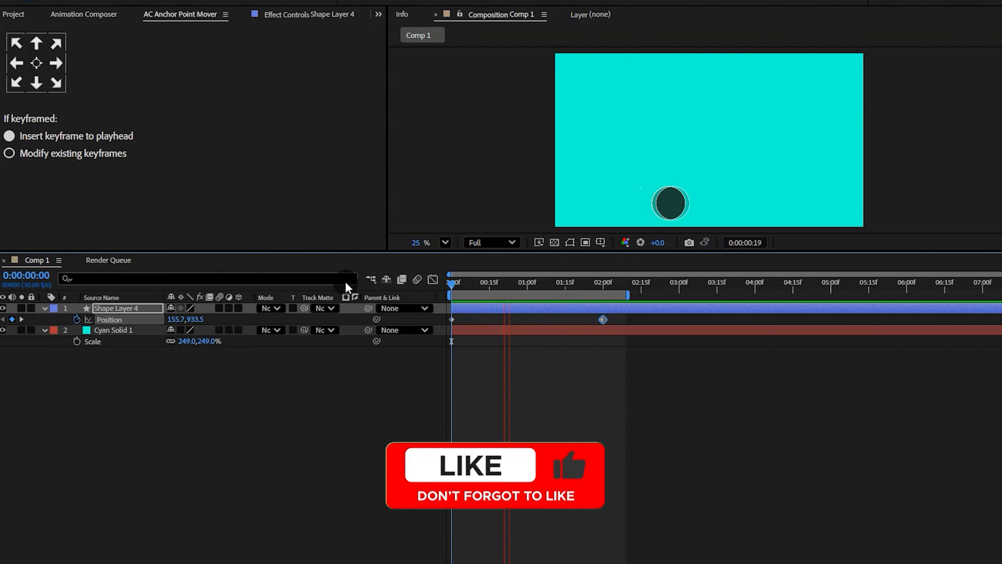
key("space")
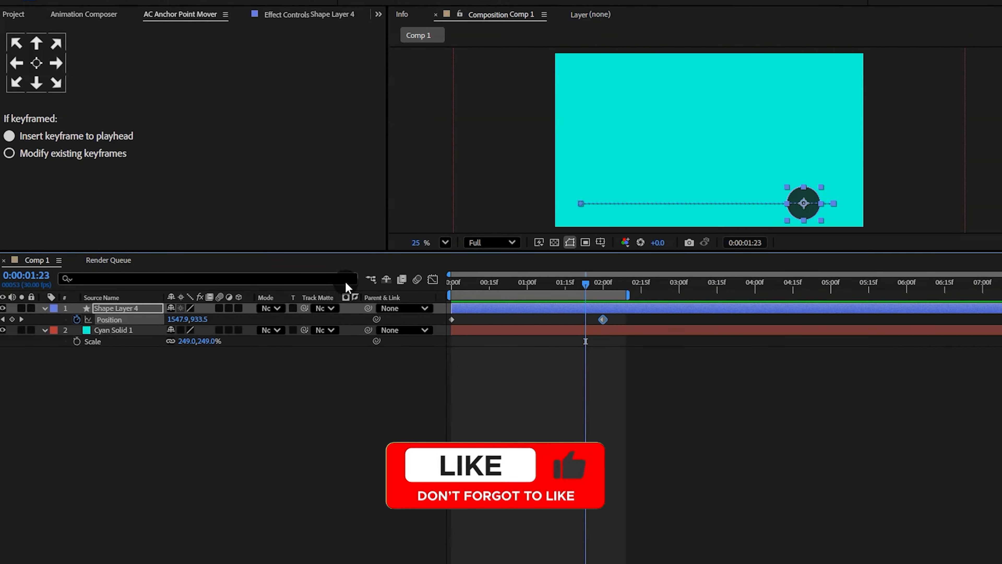
Step: Apply Easy Ease to both of Shape Layer 4's Position keyframes and return to the start of the timeline
left_click(481, 416)
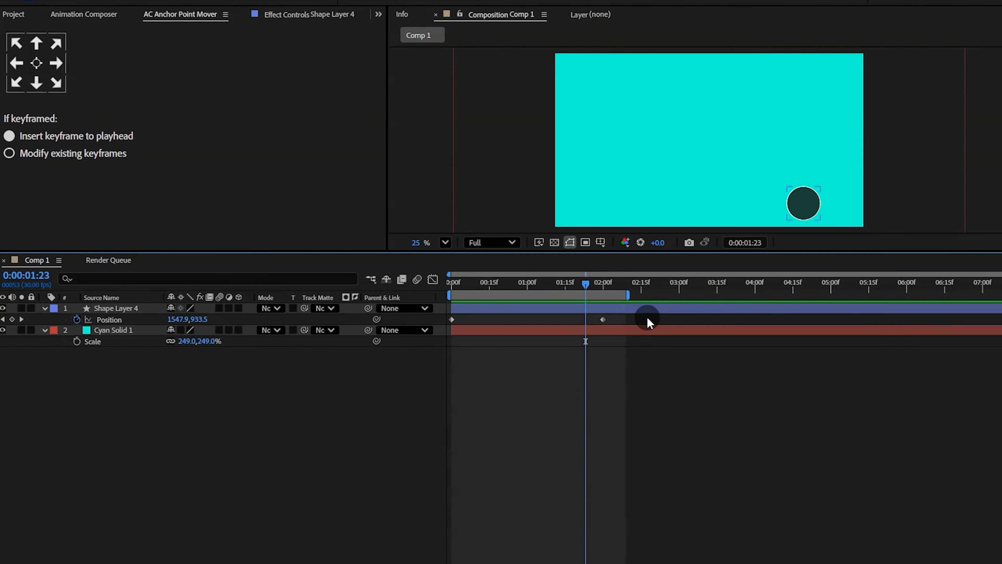
left_click_drag(648, 319, 441, 314)
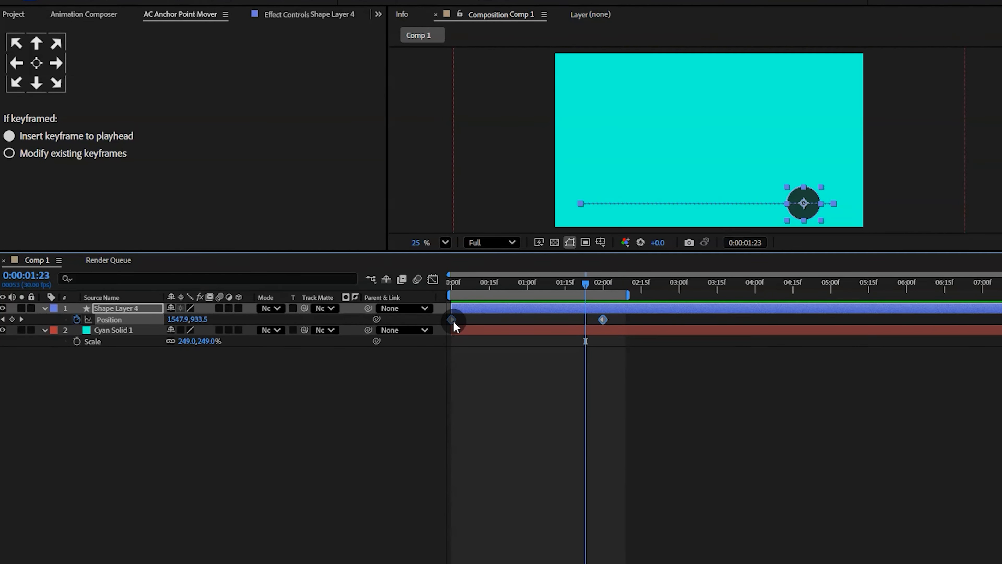
right_click(453, 321)
mouse_move(521, 515)
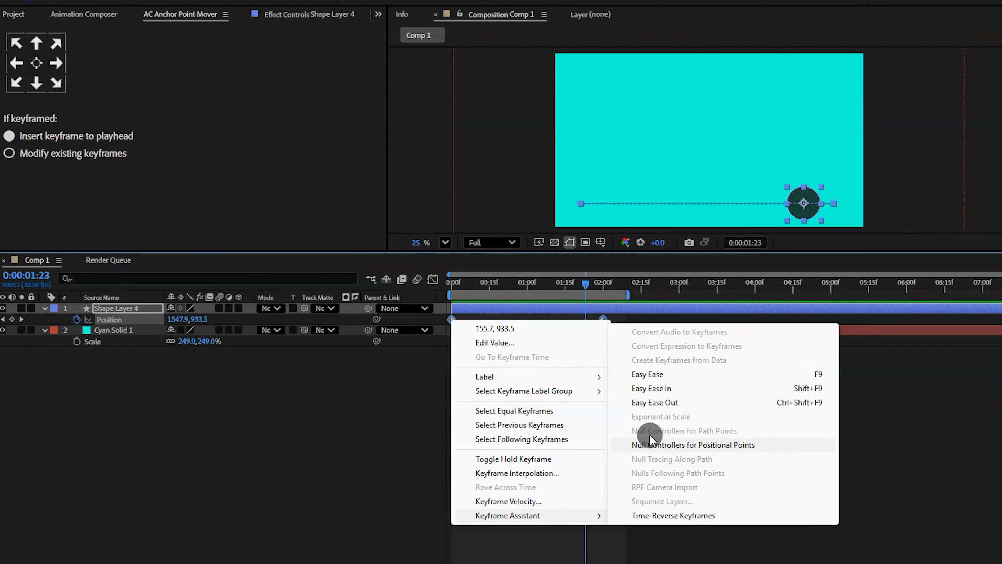
left_click(816, 374)
key("Home")
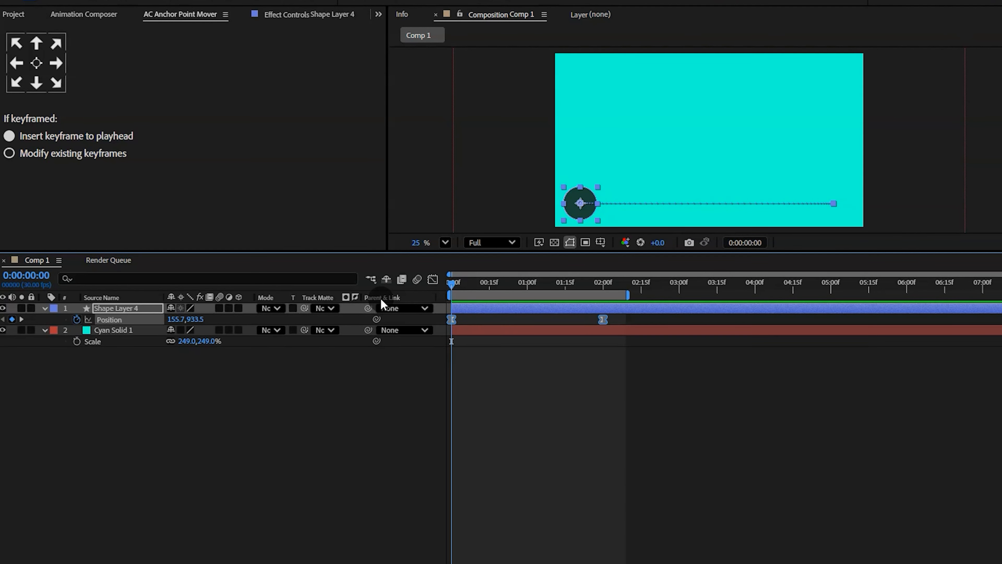
Step: Open the Graph Editor, select both Position keyframes and examine their speed curve
left_click(433, 279)
left_click_drag(631, 342, 447, 560)
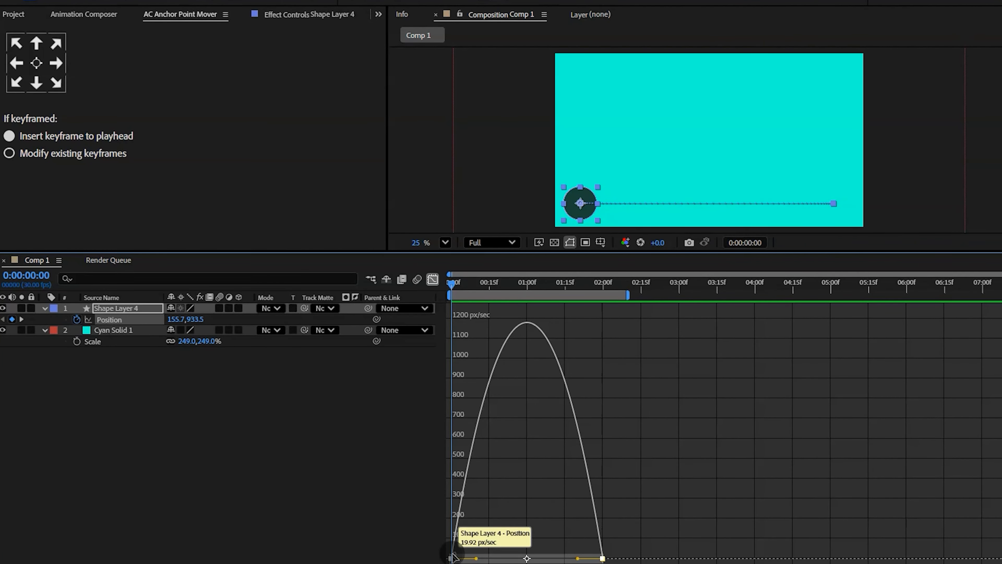
mouse_move(518, 327)
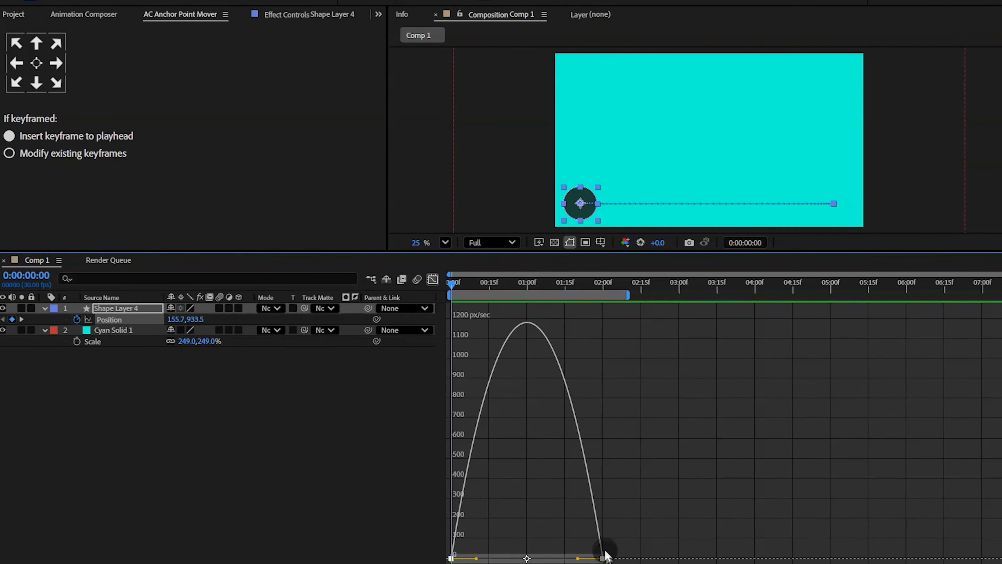
Step: Close the Graph Editor and play back the circle's eased motion
left_click(432, 279)
key("space")
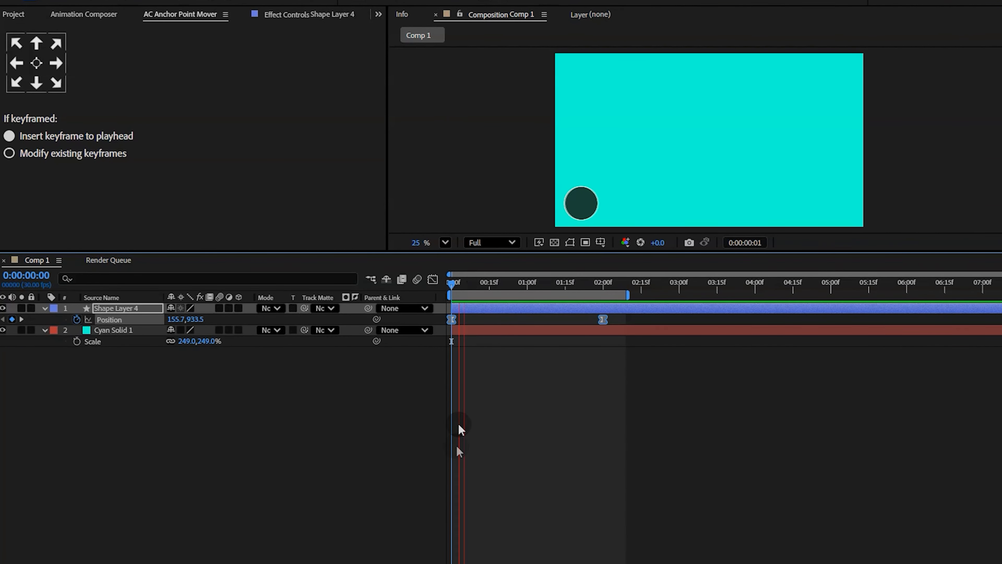
key("space")
Step: Reopen the Graph Editor and pull the last keyframe's influence handle back so the speed curve peaks at the start
left_click(433, 279)
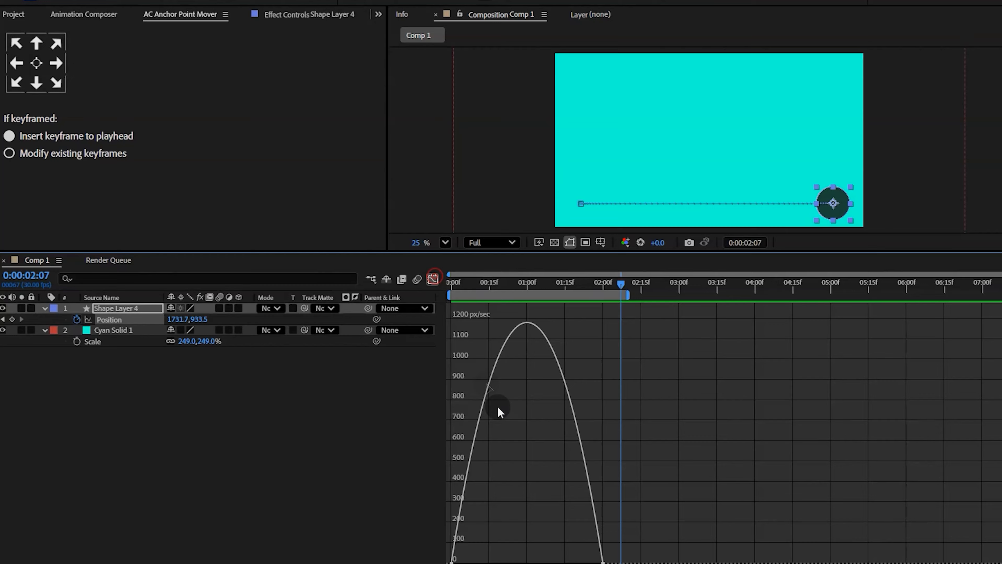
left_click_drag(625, 485, 584, 560)
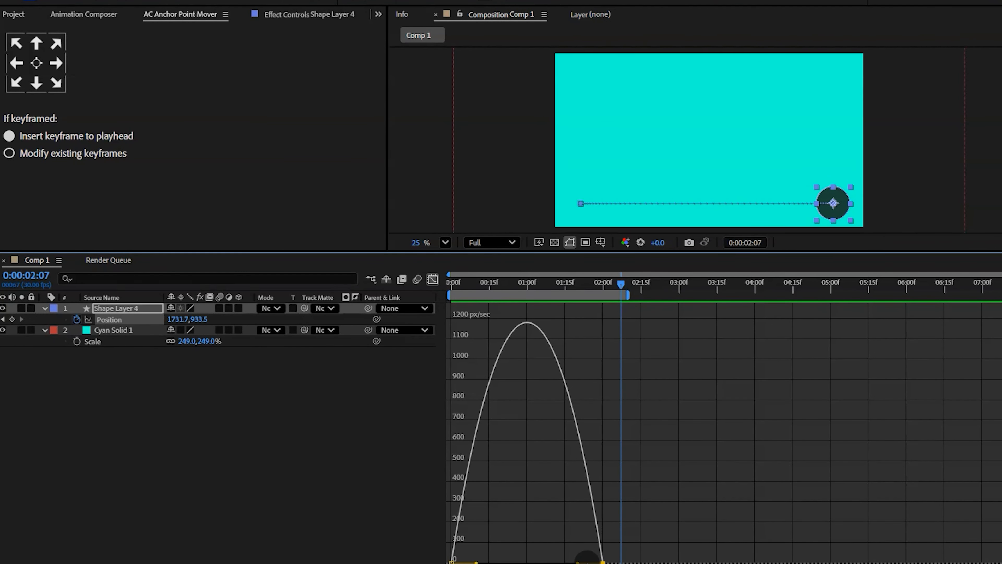
left_click_drag(635, 538, 513, 561)
left_click_drag(576, 559, 454, 560)
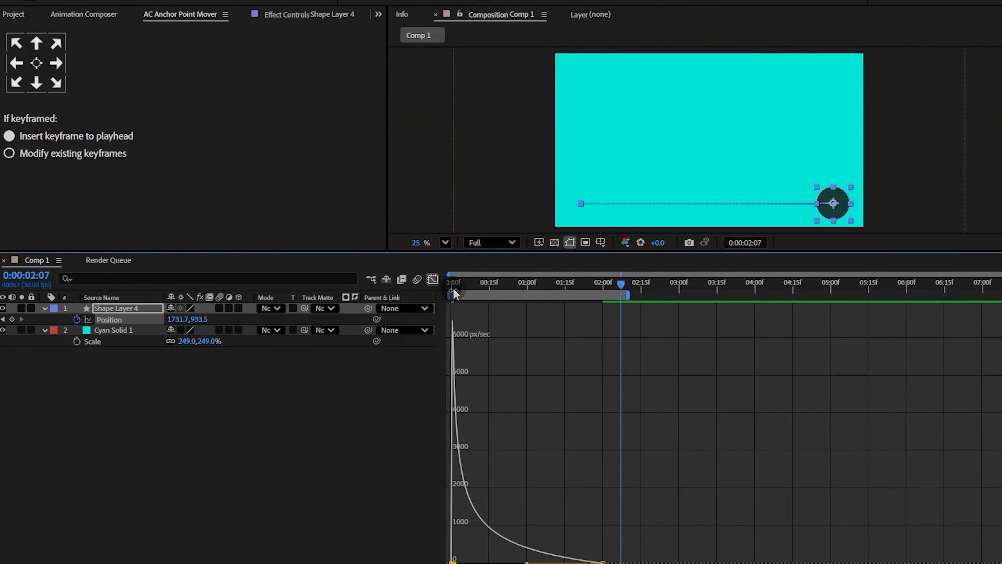
Step: Play back the fast-start, slow-end motion from the first frame
left_click_drag(467, 282, 435, 280)
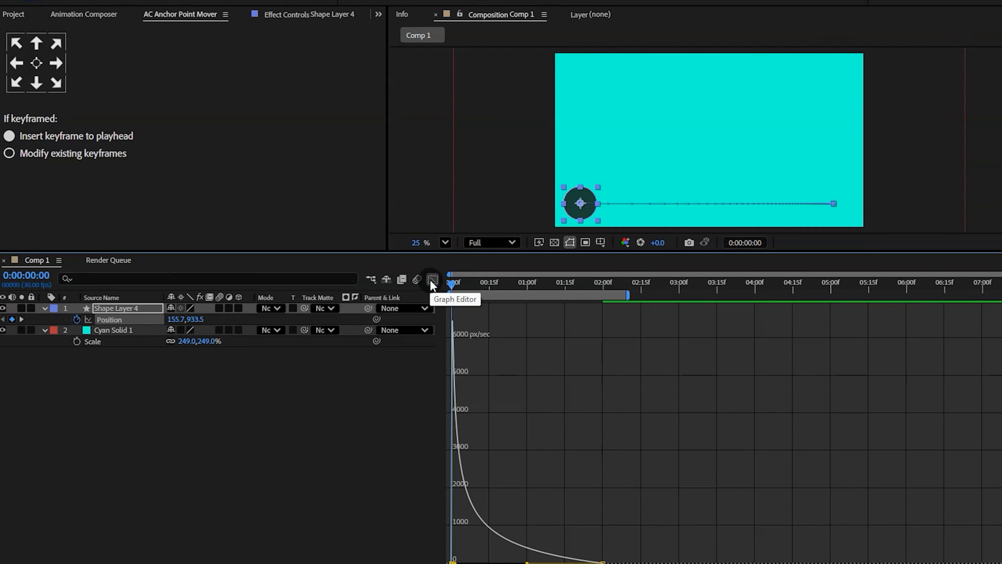
key("space")
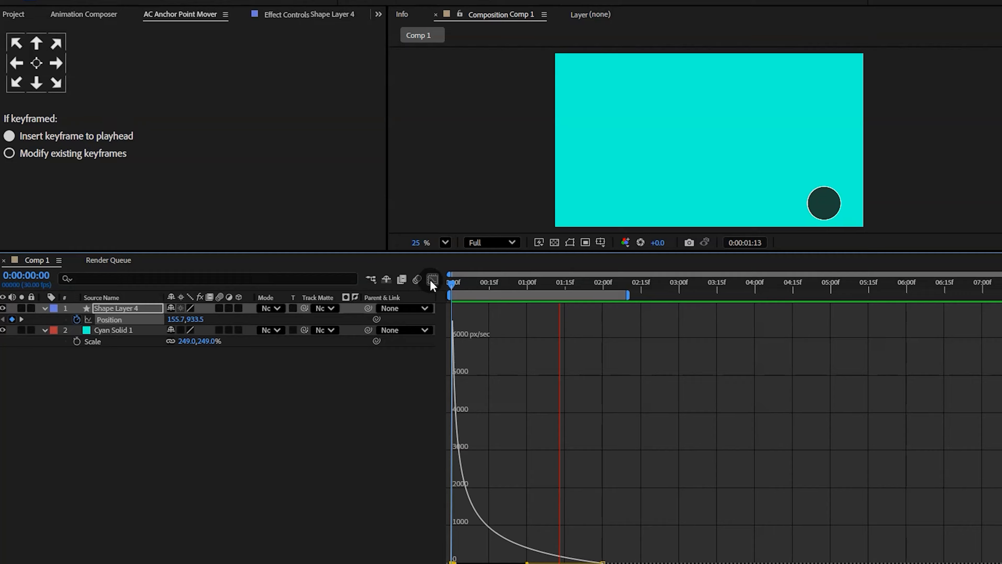
key("space")
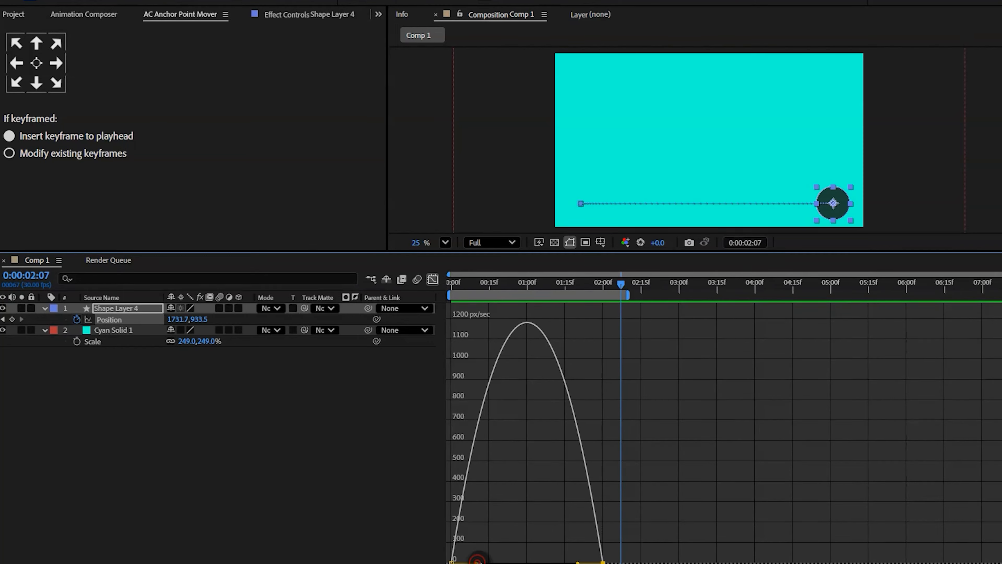
Step: Stretch the first keyframe's influence handle so the speed curve peaks at the two-second keyframe, and play the motion back
left_click_drag(477, 559, 602, 560)
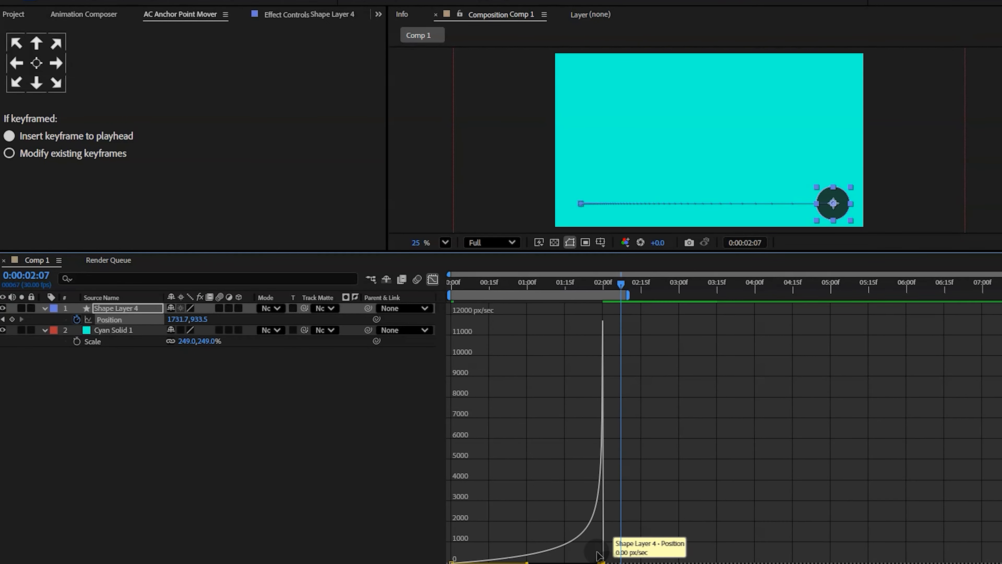
key("Home")
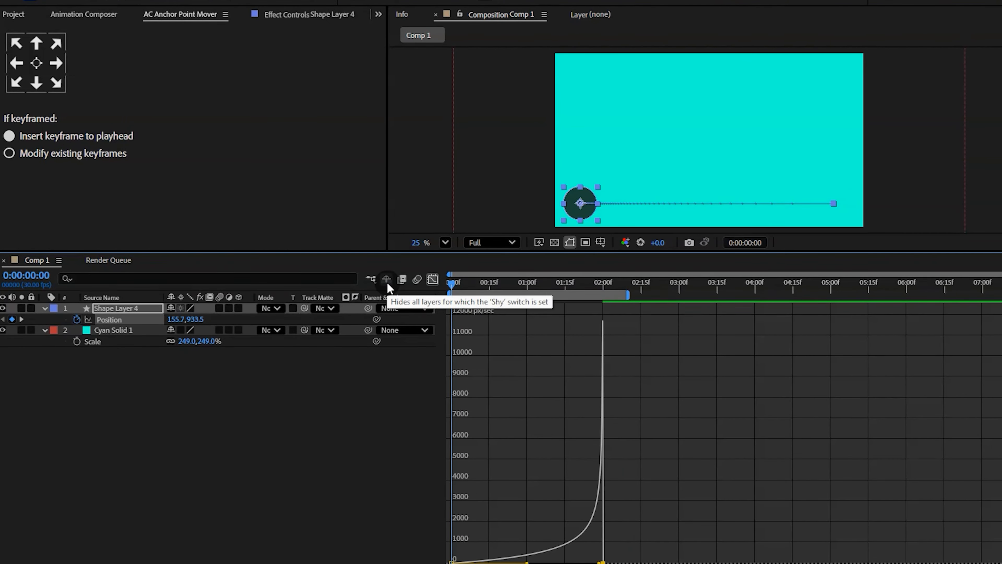
key("space")
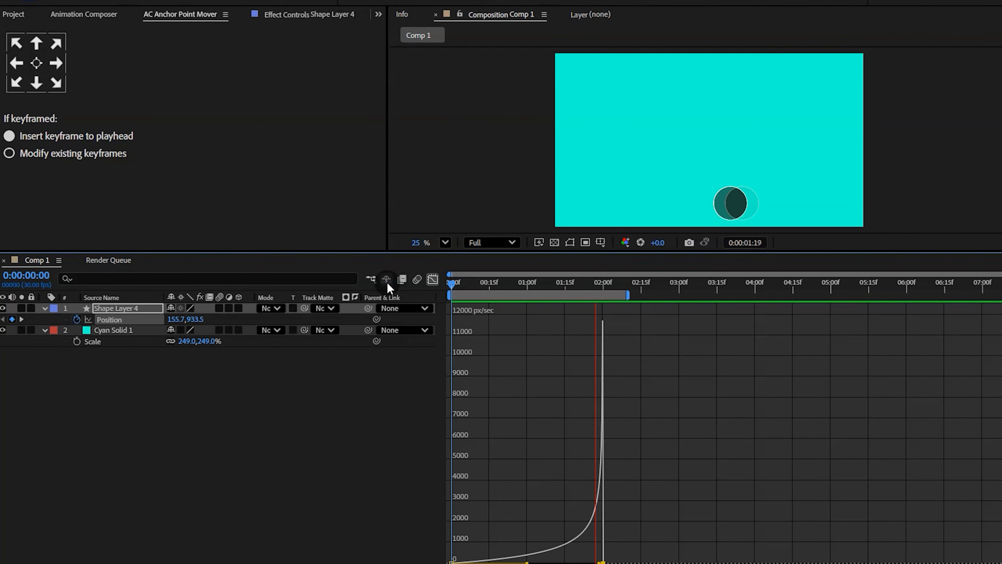
key("space")
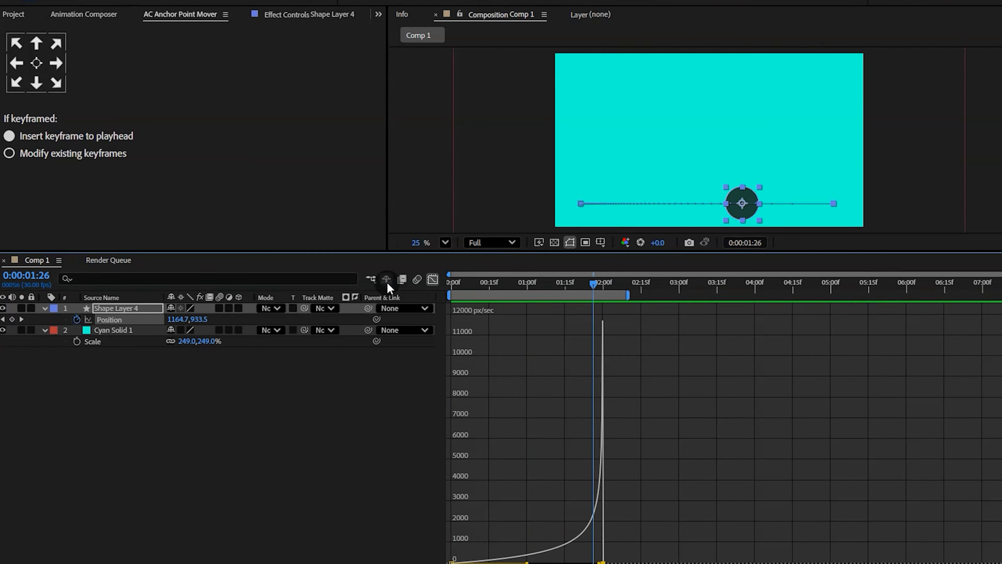